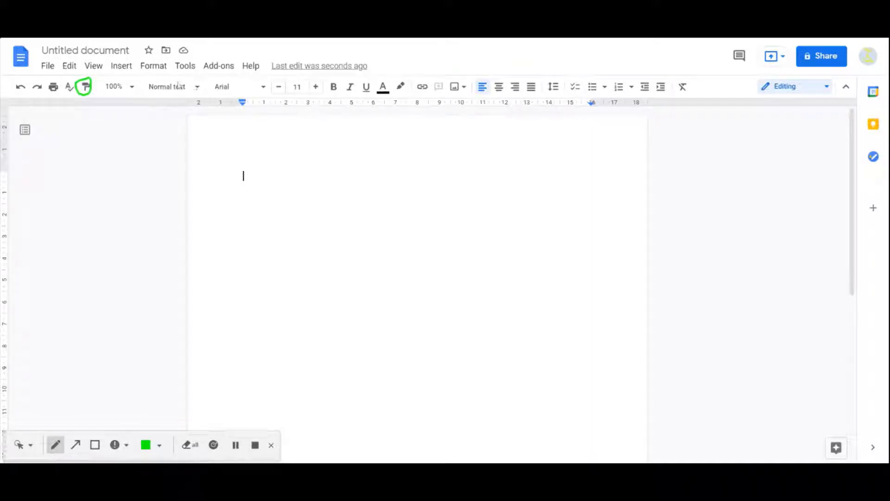
mouse_move(177, 80)
mouse_down()
mouse_move(146, 88)
mouse_move(165, 96)
mouse_move(208, 87)
mouse_move(174, 79)
mouse_up()
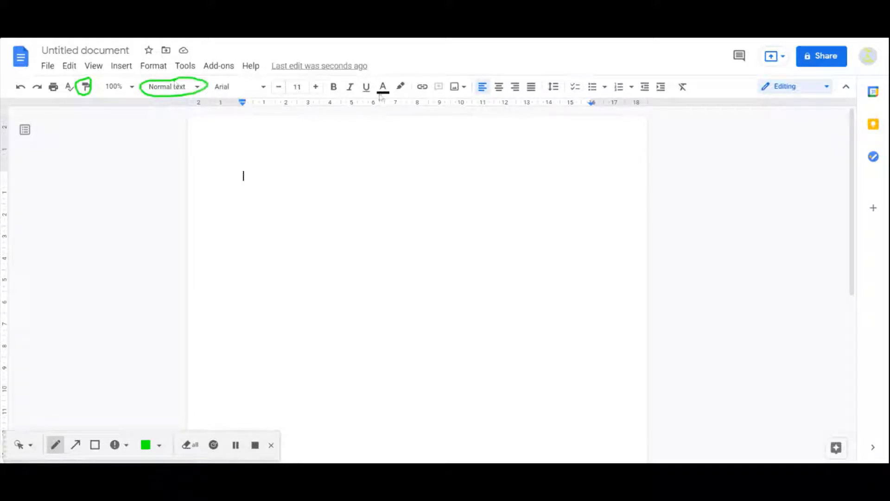
mouse_move(424, 83)
mouse_down()
mouse_move(412, 86)
mouse_move(422, 95)
mouse_move(430, 87)
mouse_up()
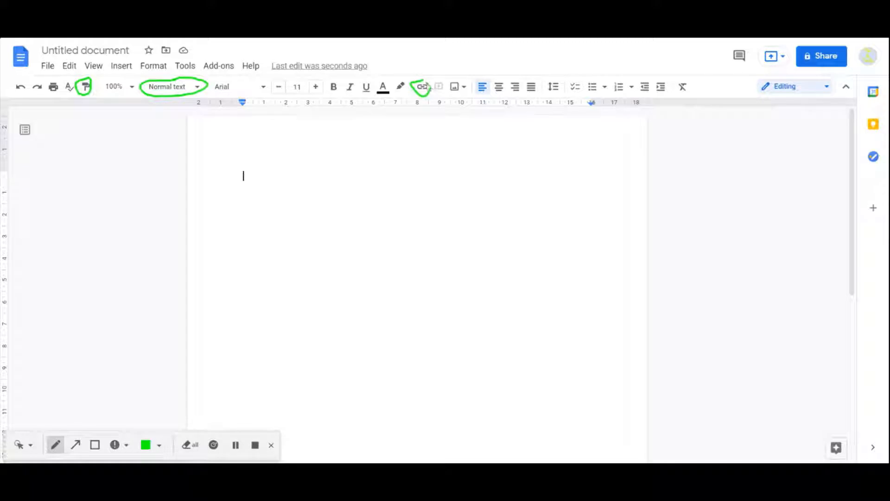
click(18, 445)
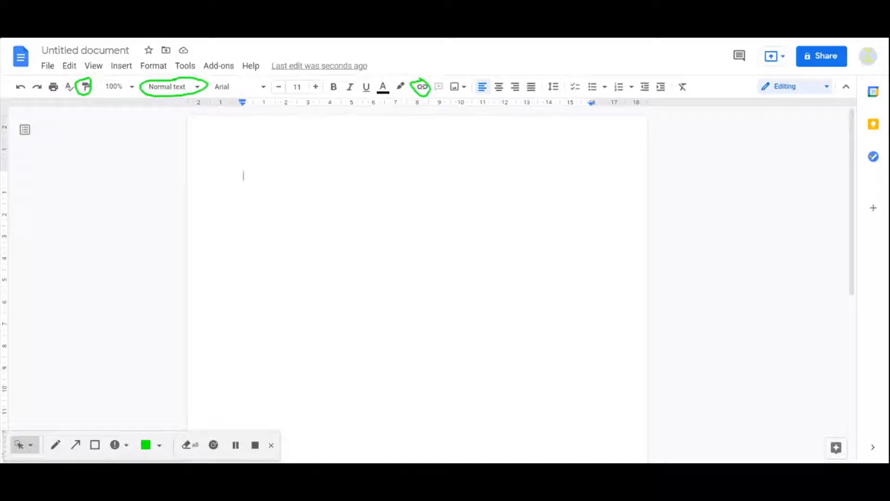
Write "I'm using Google Docs." and, after a blank line, "I'm using my laptop." in the empty document
text(I'm using )
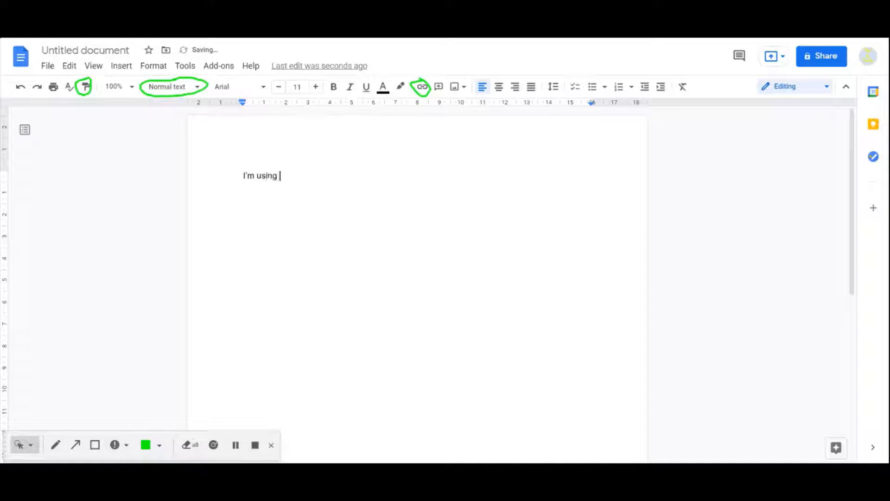
text(Google Docs)
key(Return)
key(BackSpace)
text(.)
key(Return)
key(Return)
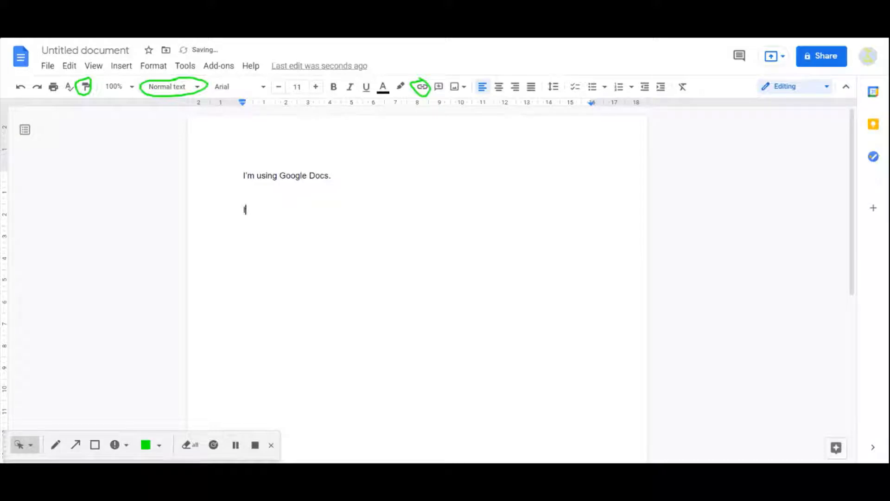
text(I'm using my laptop.)
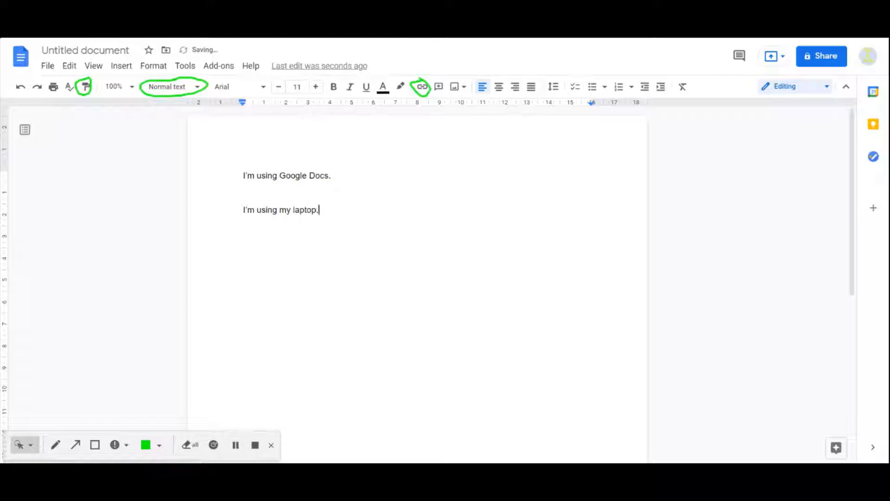
Change the font of the sentence "I'm using my laptop." to Caveat in its bold weight
click(255, 175)
drag(243, 210, 323, 210)
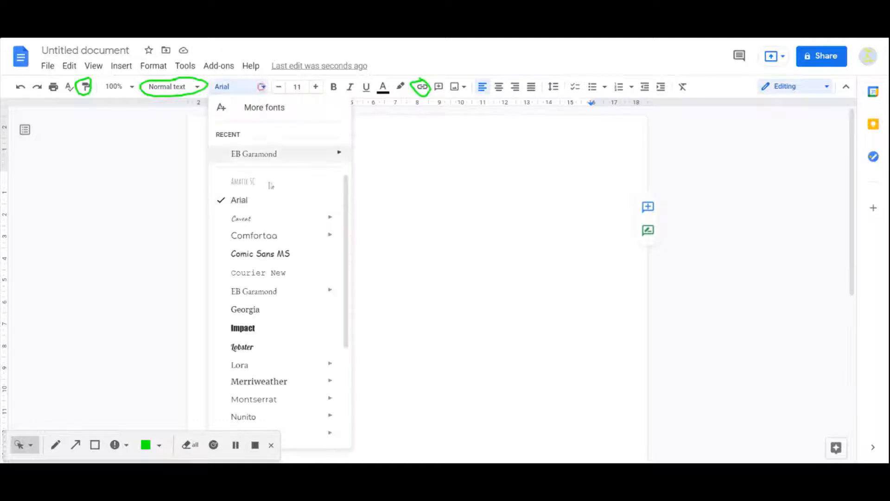
click(239, 87)
mouse_move(287, 219)
click(371, 281)
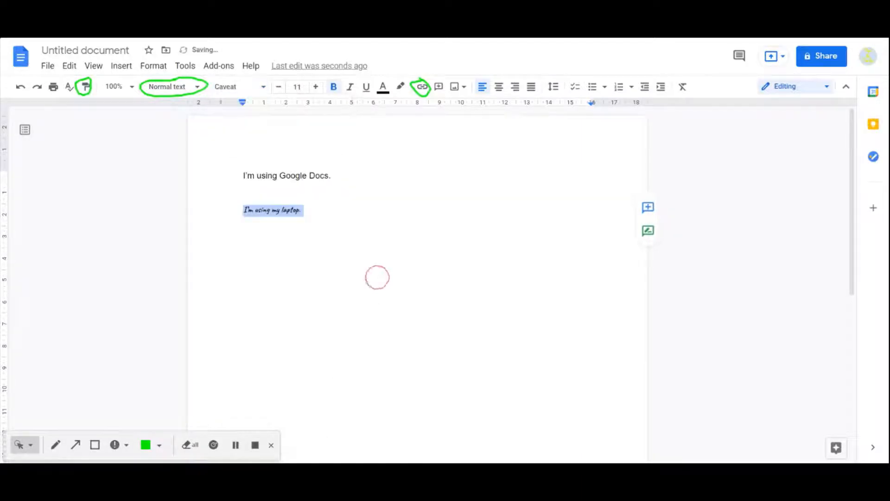
Increase the font size of the laptop sentence to 23
click(316, 87)
click(315, 87)
click(316, 87)
click(315, 87)
click(316, 87)
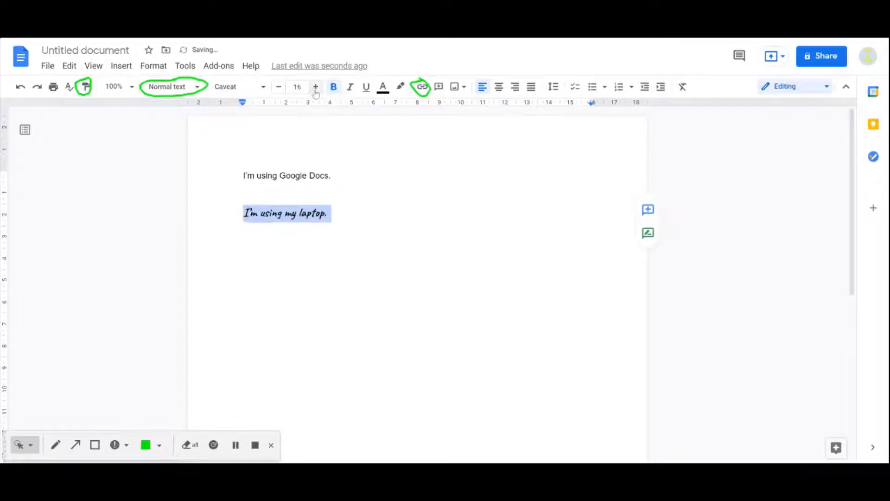
click(315, 87)
click(316, 87)
click(316, 86)
click(315, 87)
click(315, 87)
click(316, 86)
click(316, 87)
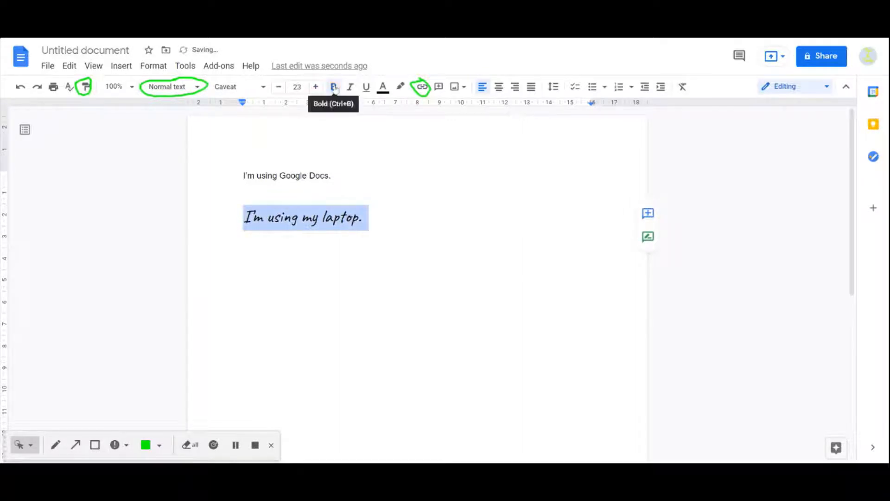
Make the laptop sentence bold, italic and underlined
click(334, 87)
click(351, 87)
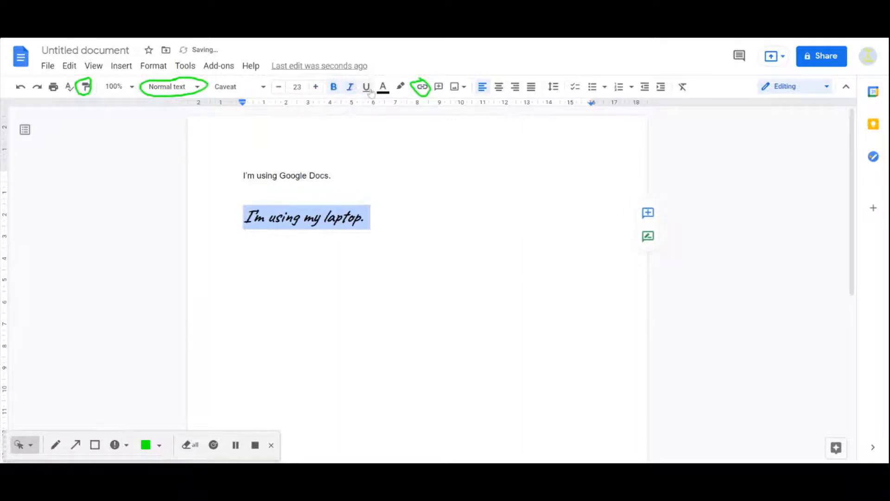
click(367, 87)
Give the laptop sentence a light yellow text colour and a magenta highlight
click(383, 86)
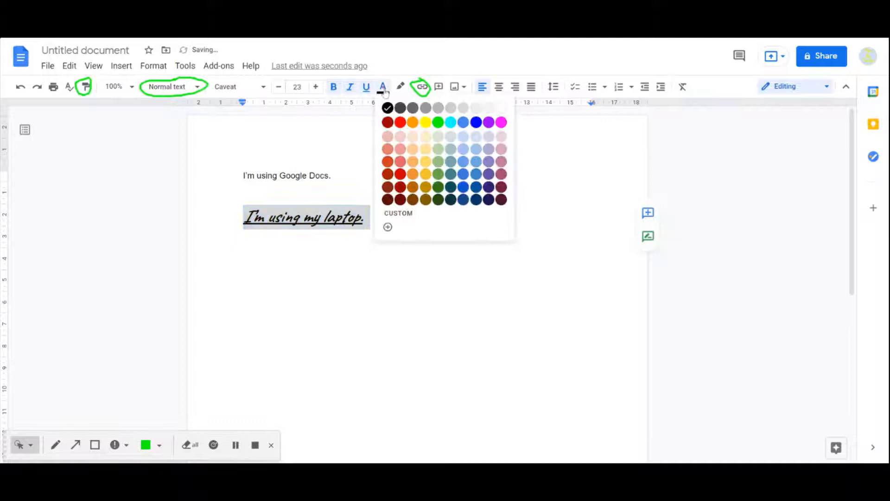
click(426, 150)
click(401, 86)
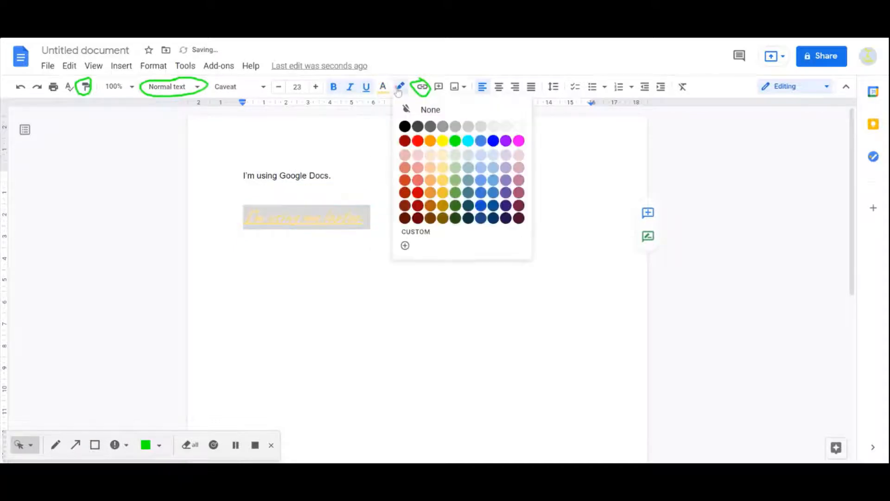
click(519, 141)
click(372, 287)
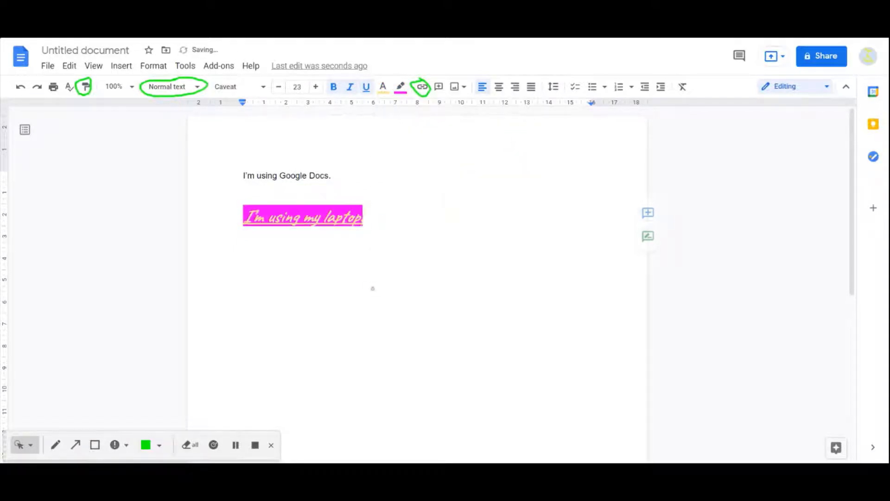
Copy the Google Docs sentence's formatting onto the laptop sentence with Paint format, and undo that change
click(247, 176)
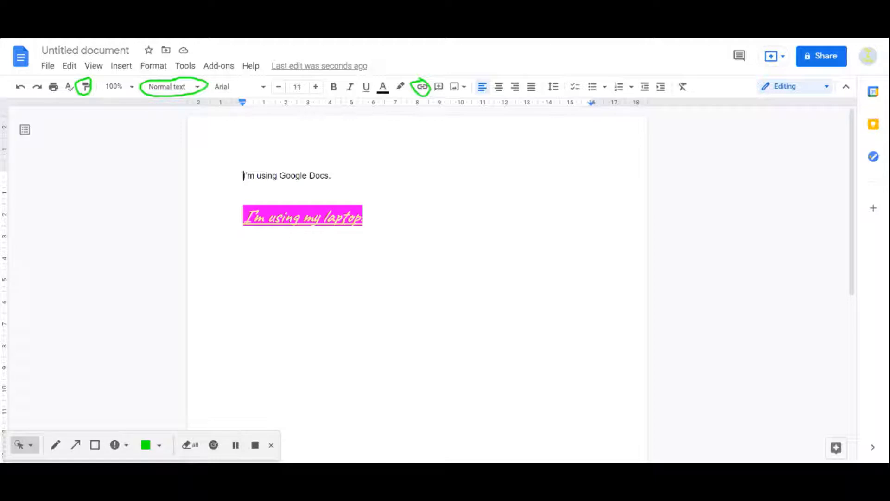
key(shift+Home)
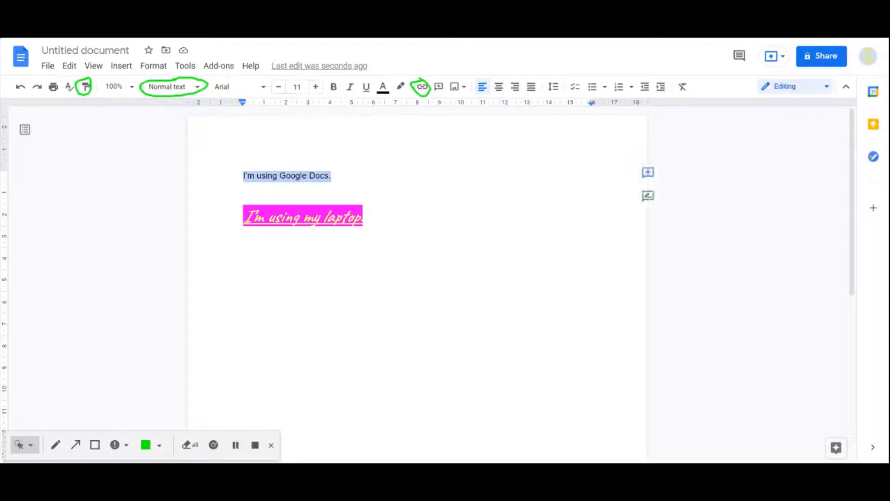
click(85, 87)
mouse_move(243, 217)
mouse_down()
mouse_move(370, 218)
mouse_move(365, 213)
mouse_up()
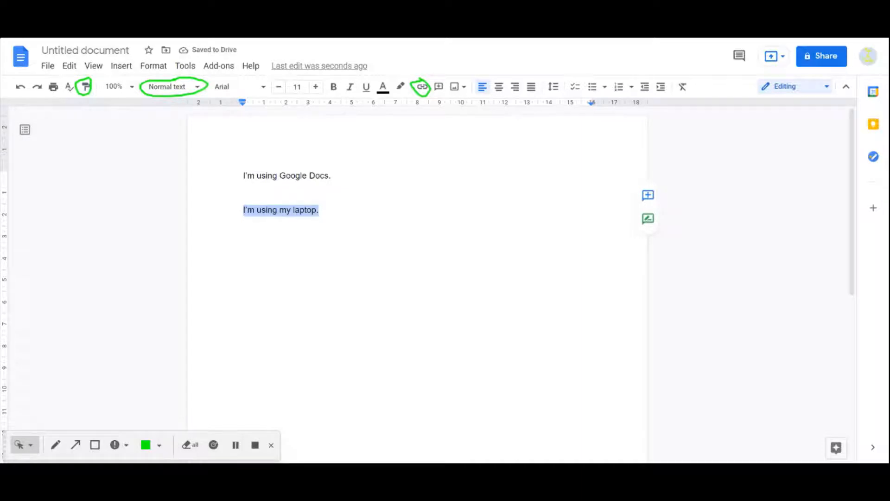
click(351, 207)
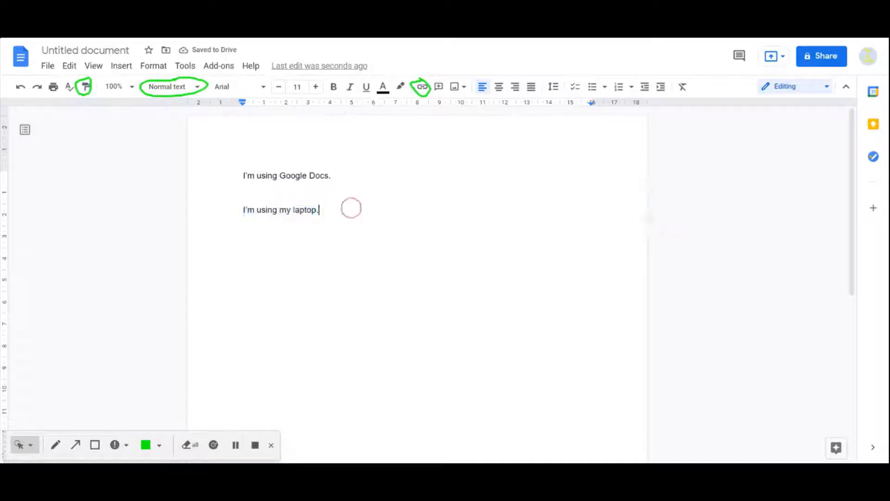
click(21, 88)
click(439, 246)
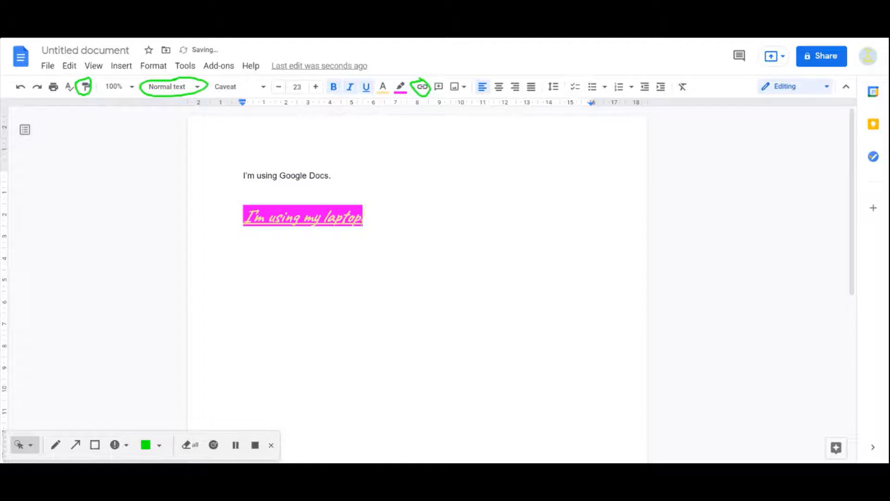
Clear all formatting from the laptop sentence, and undo the clearing
drag(244, 215, 371, 214)
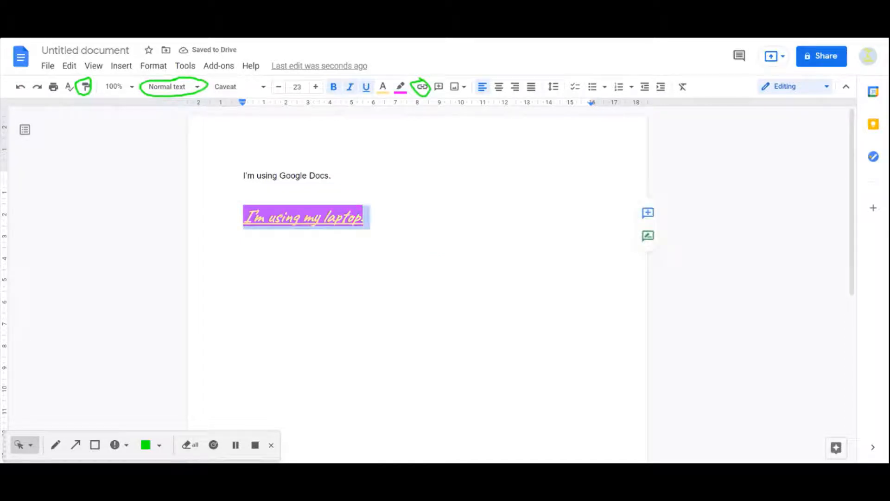
click(683, 87)
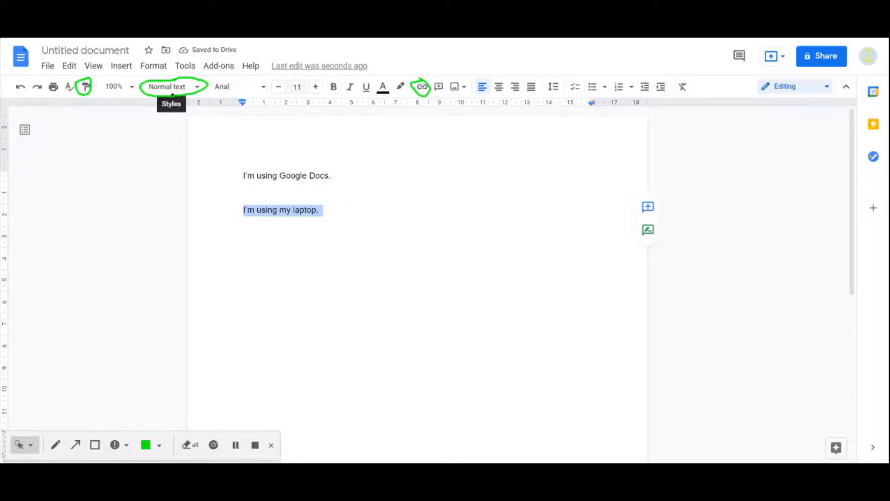
key(ctrl+z)
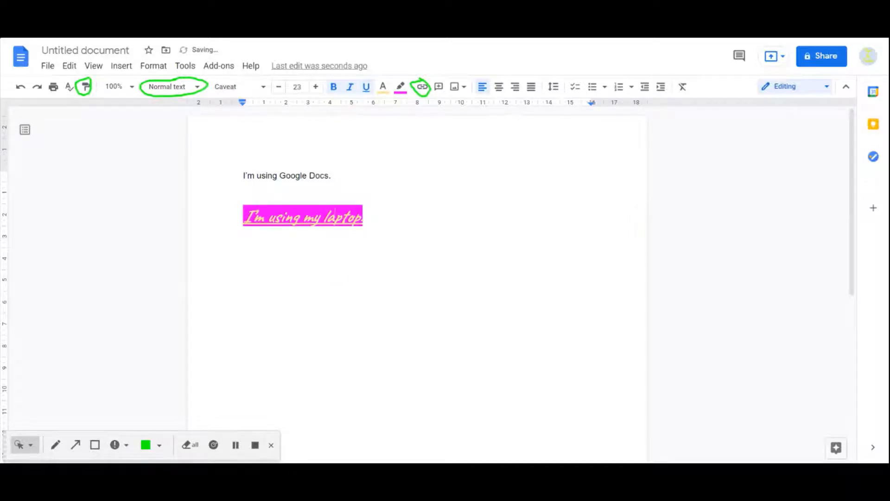
Copy the laptop sentence's formatting onto "I'm using Google Docs." with Paint format
drag(243, 216, 365, 216)
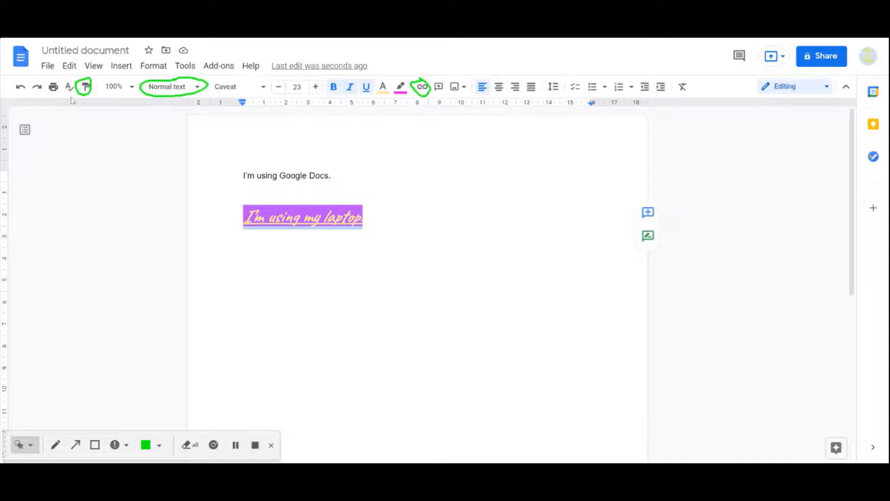
click(86, 87)
drag(244, 175, 347, 169)
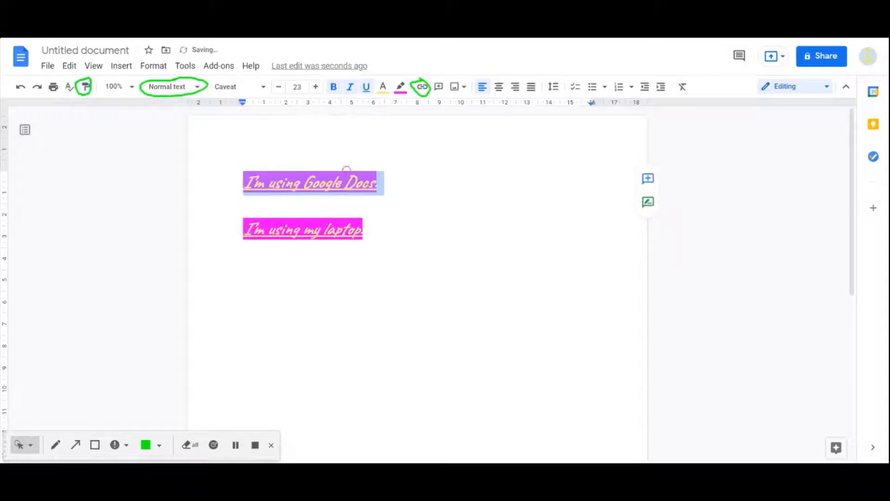
click(427, 201)
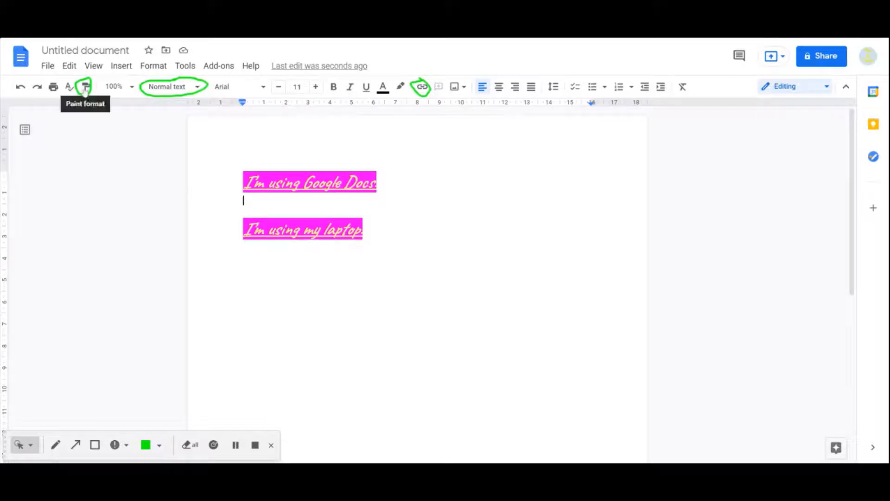
Delete both sentences and clear the remaining formatting from the empty document
drag(364, 230, 222, 175)
key(BackSpace)
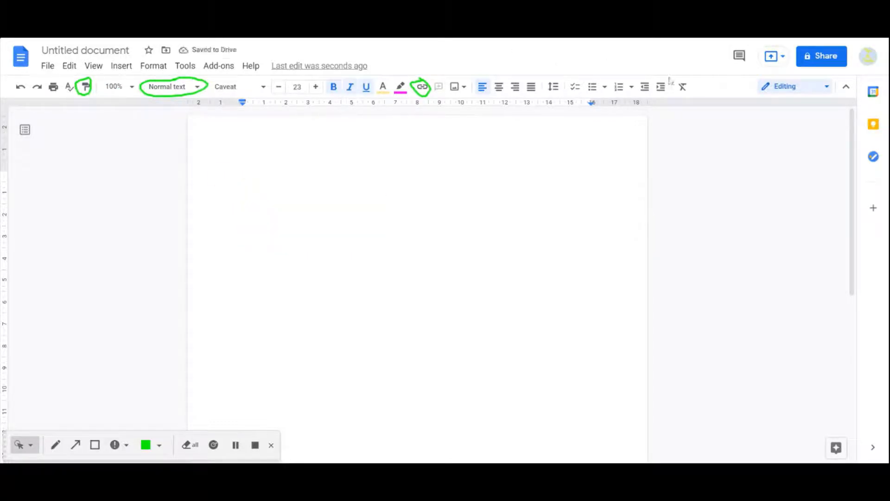
click(683, 87)
Apply the Heading 1 style on the first line and enter the heading "Page 1"
click(179, 88)
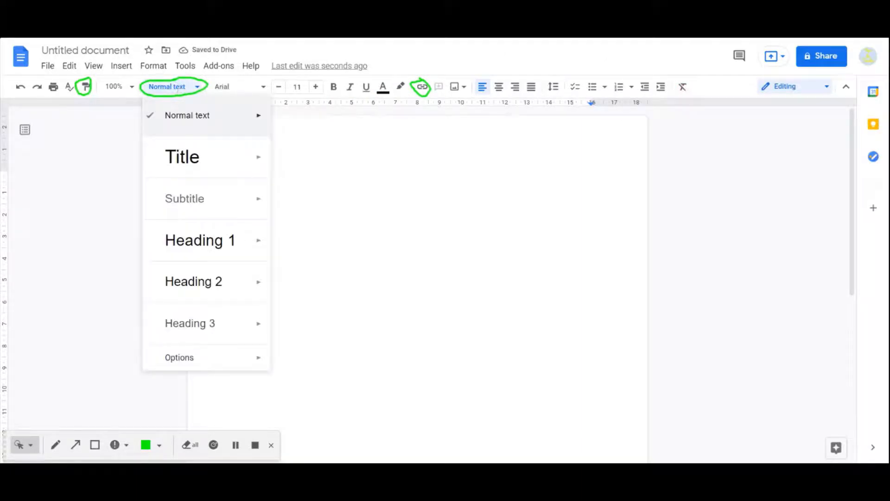
mouse_move(210, 204)
mouse_move(199, 156)
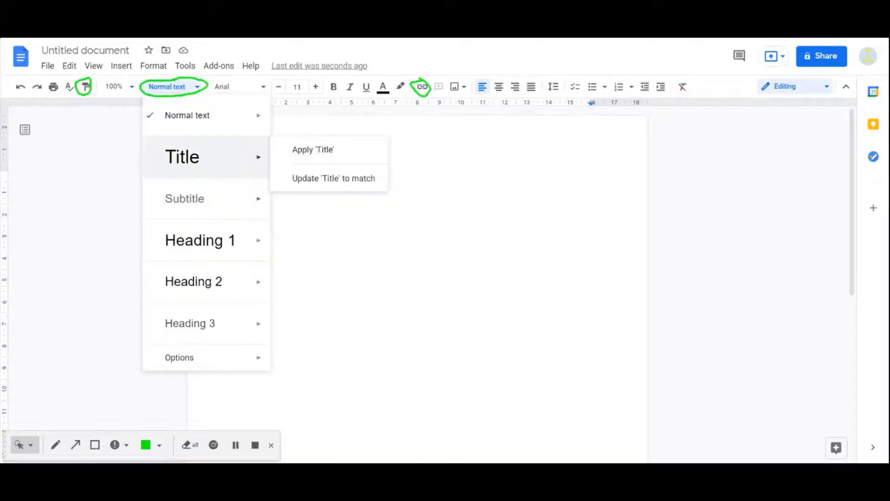
mouse_move(214, 242)
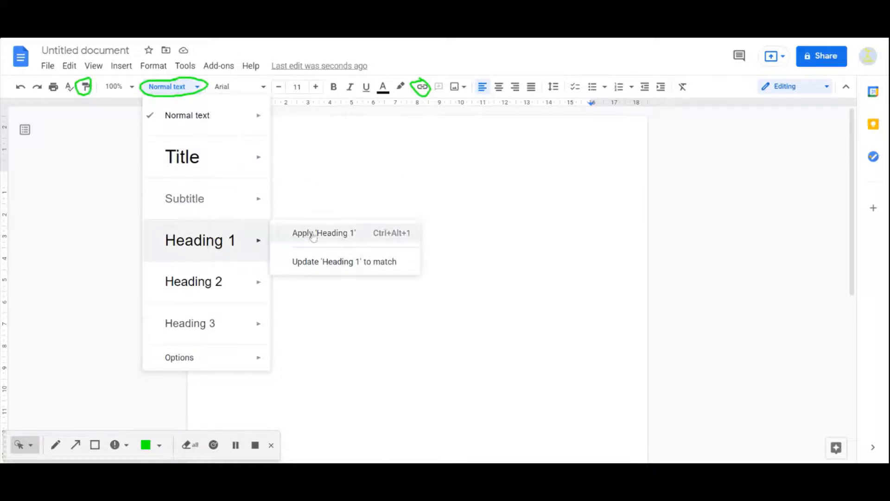
click(312, 232)
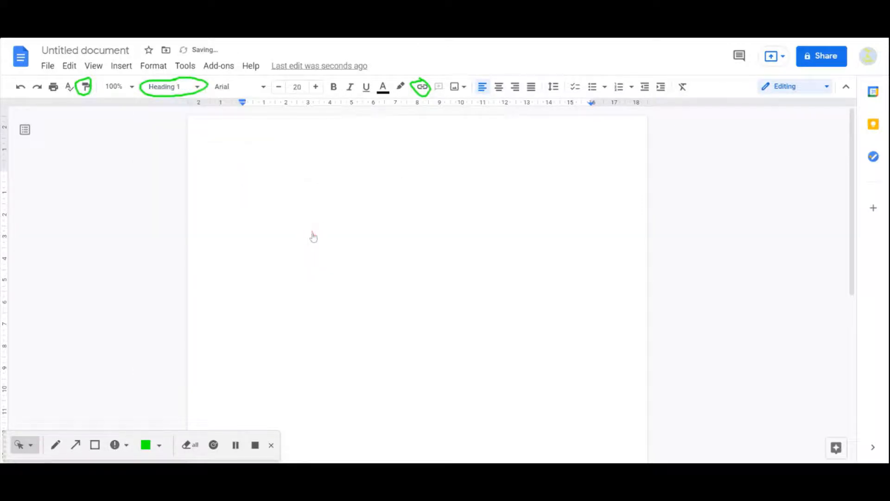
text(Page 1)
key(Return)
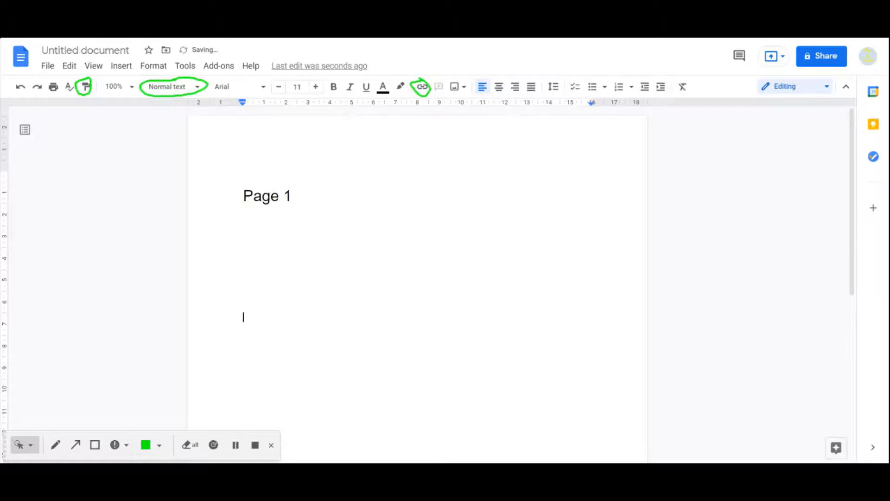
Add blank lines below the "Page 1" heading until the cursor reaches the second page
key(Return)
key(Return)
key(Return)
key(Return)
key(Return)
key(Return)
key(Return)
key(Return)
key(Return)
key(Return)
key(Return)
key(Return)
key(Return)
key(Return)
key(Return)
key(Return)
key(Return)
key(Return)
key(Return)
key(Return)
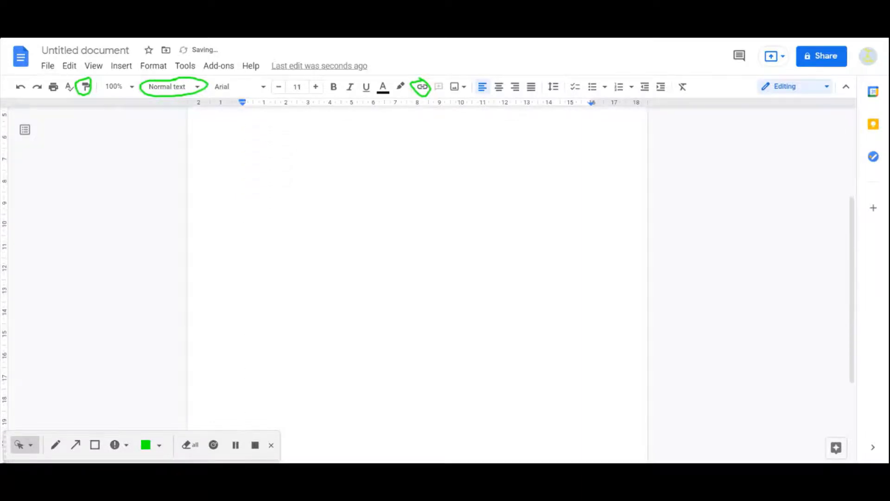
key(Return)
key(Return)
key(Return)
key(Return)
key(Return)
key(Return)
key(Return)
key(Return)
key(Return)
key(Return)
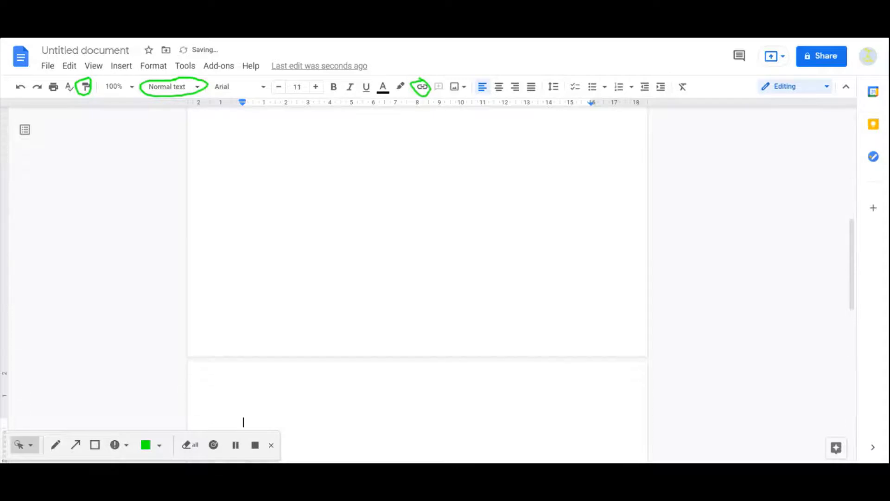
Apply the Heading 2 style at the start of the second page and enter the heading "Page 2"
click(197, 87)
mouse_move(219, 257)
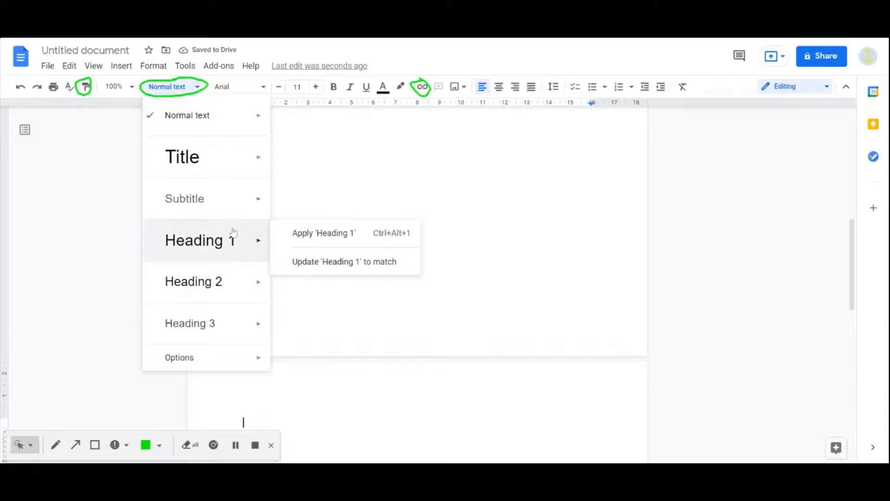
mouse_move(242, 274)
click(316, 275)
text(P)
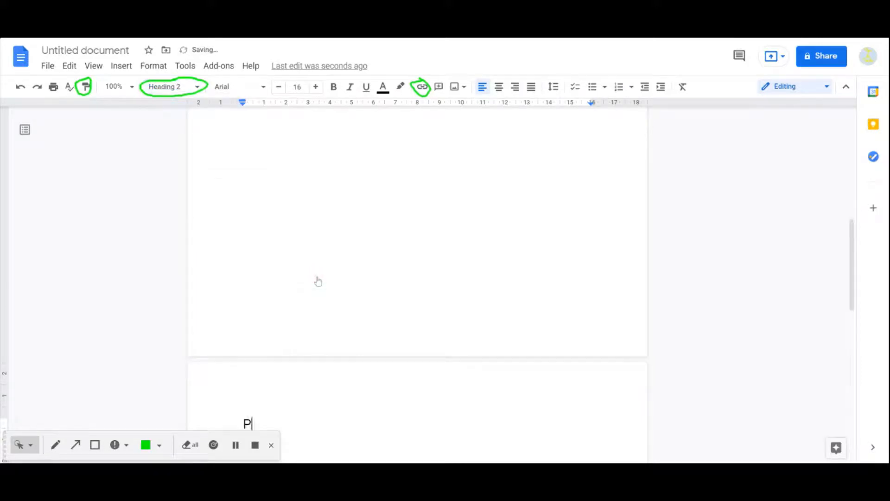
text(age 2)
Add blank lines below the "Page 2" heading until the cursor reaches the third page
key(Return)
scroll(319, 282, down, 2)
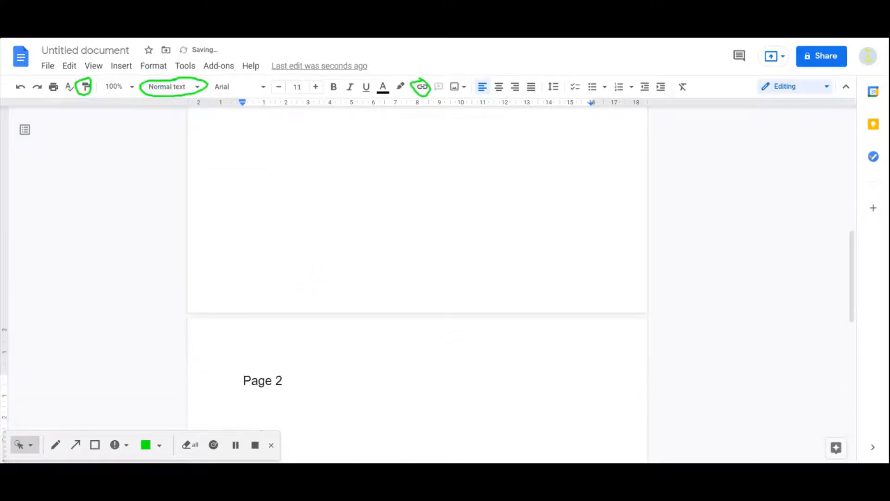
scroll(417, 278, down, 4)
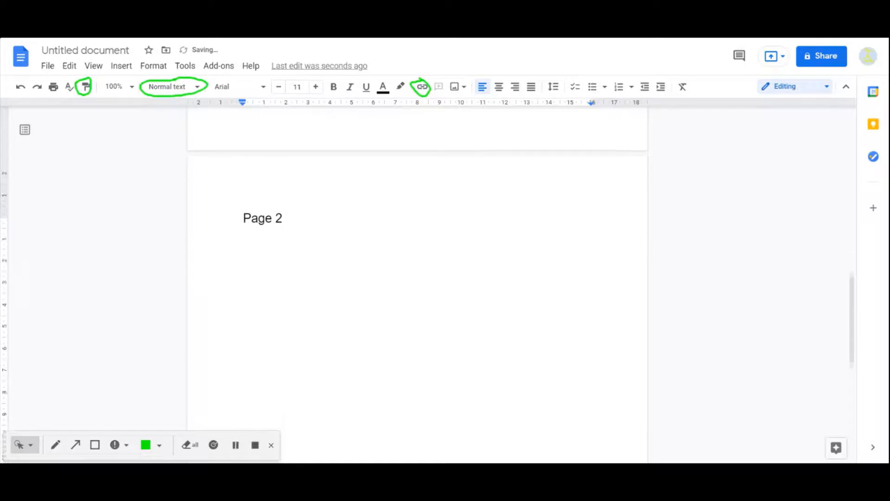
scroll(418, 278, down, 2)
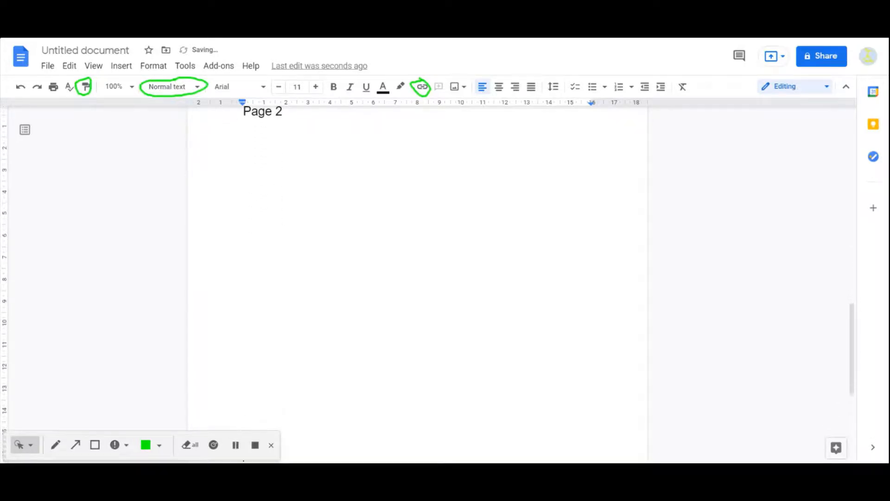
scroll(243, 423, down, 2)
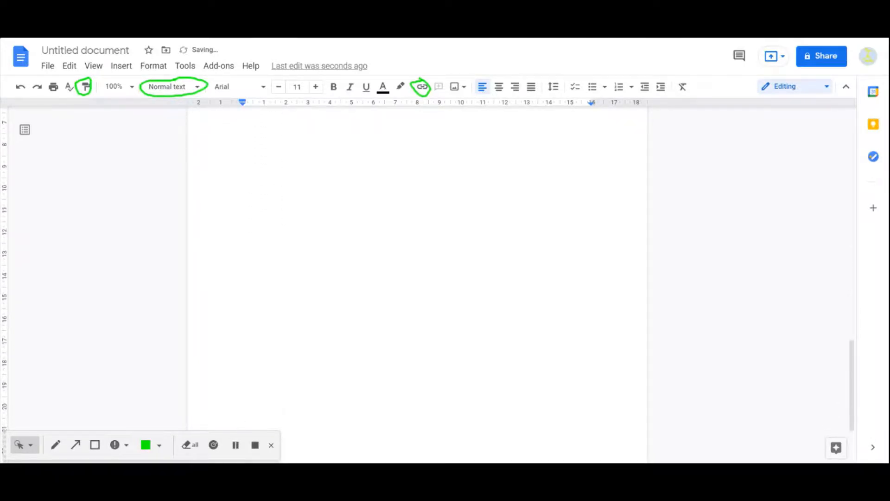
scroll(243, 431, down, 4)
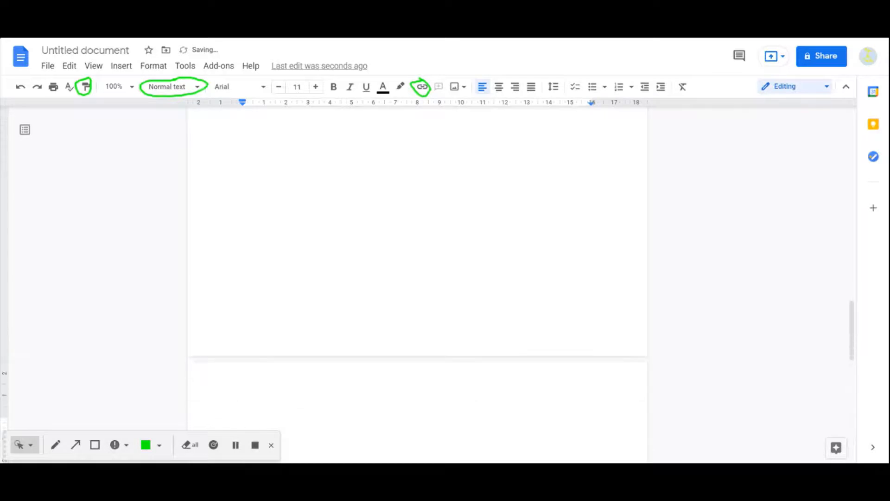
Apply the Heading 2 style at the start of the third page and enter the heading "Page 3"
click(171, 87)
mouse_move(211, 282)
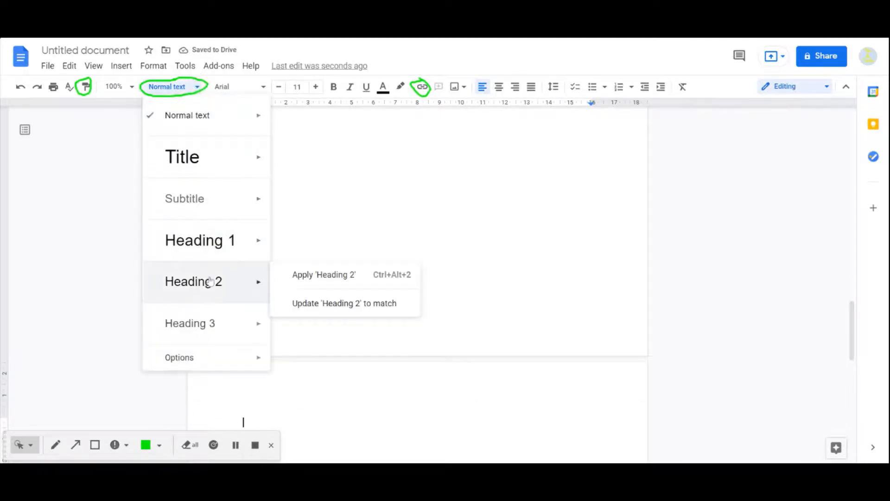
click(288, 281)
text(Pa)
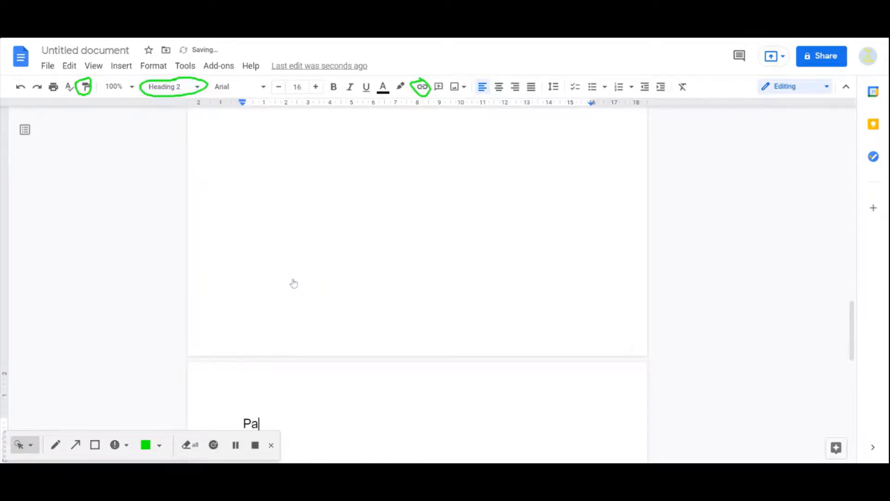
text(ge 3)
click(292, 277)
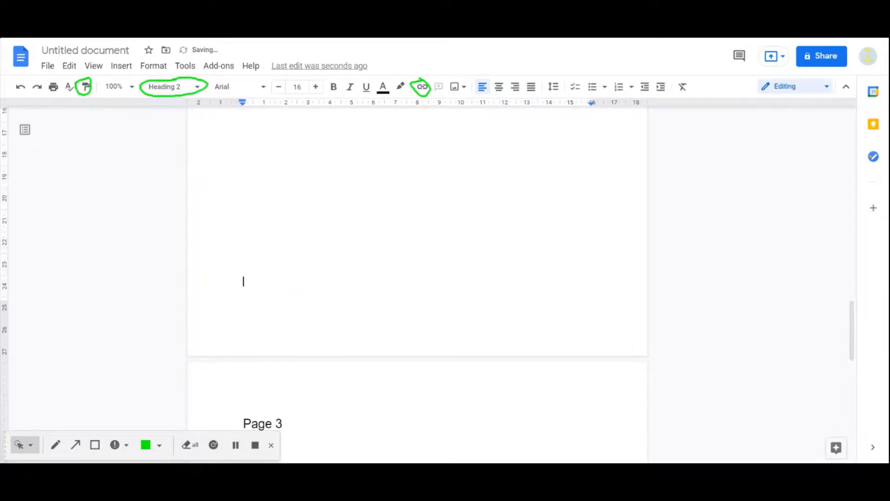
Examine the paragraph style choices for the "Page 3" heading, including the Heading 1 actions and the default style options
drag(852, 310, 863, 326)
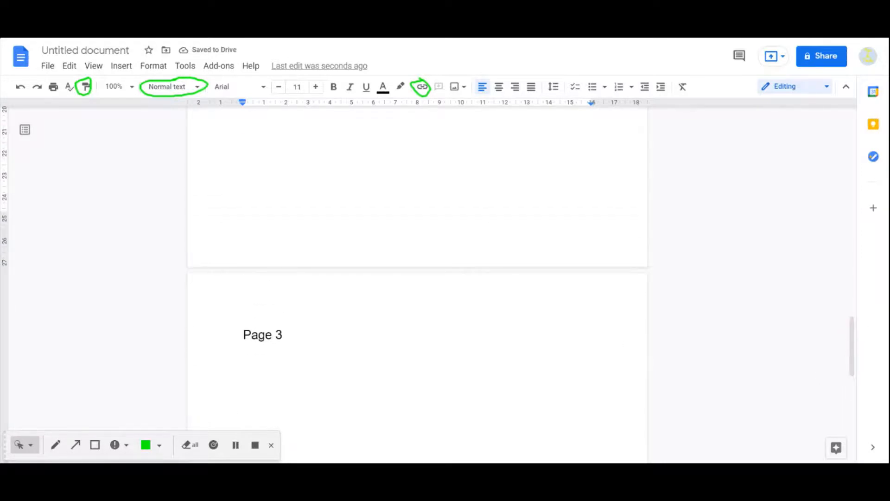
triple_click(291, 334)
click(288, 384)
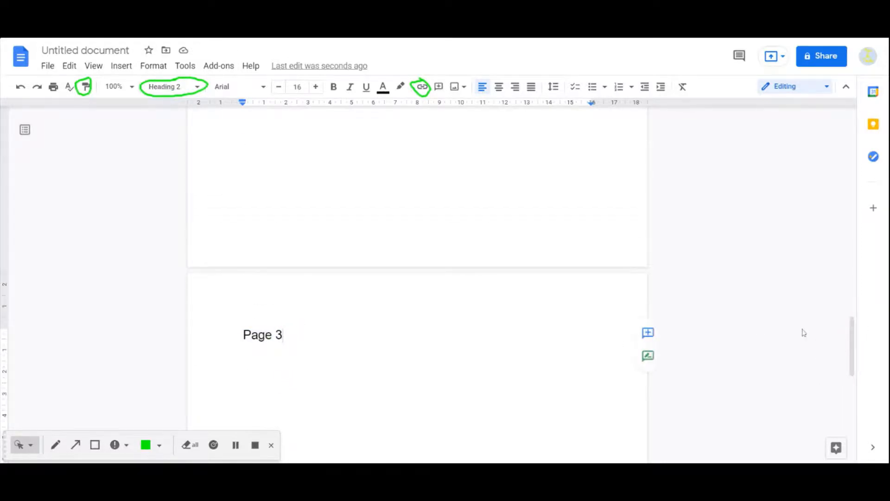
click(190, 88)
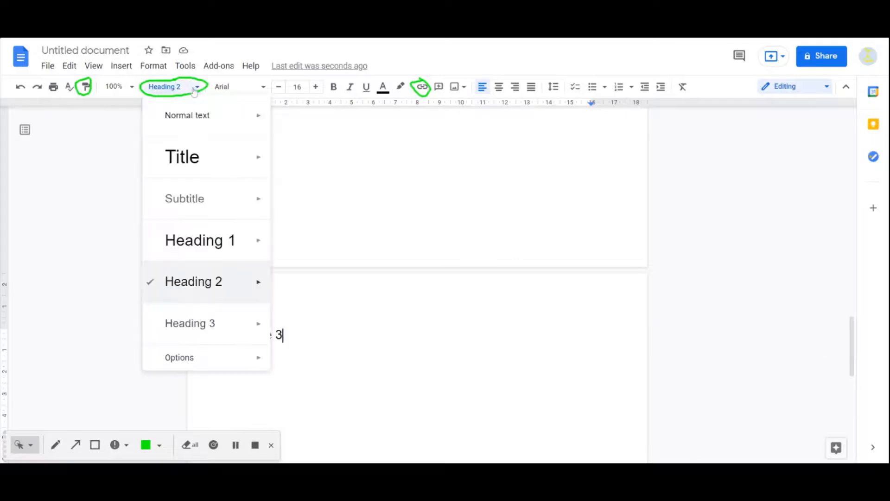
mouse_move(239, 246)
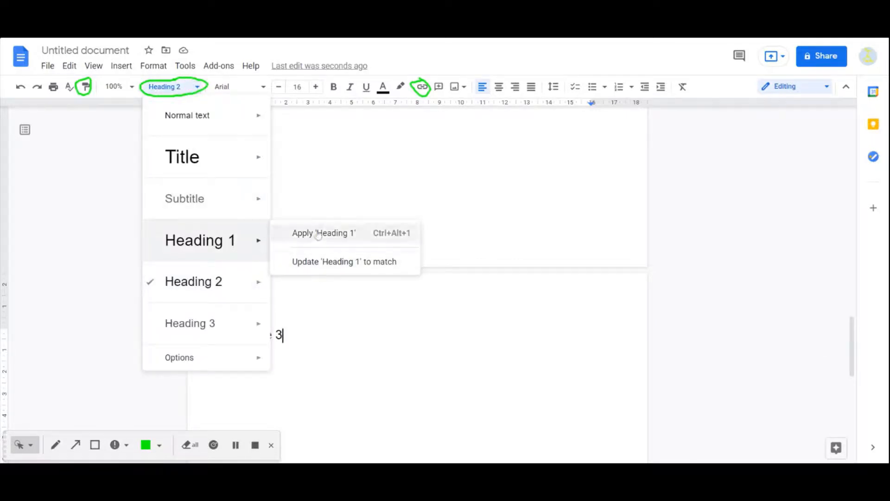
mouse_move(241, 356)
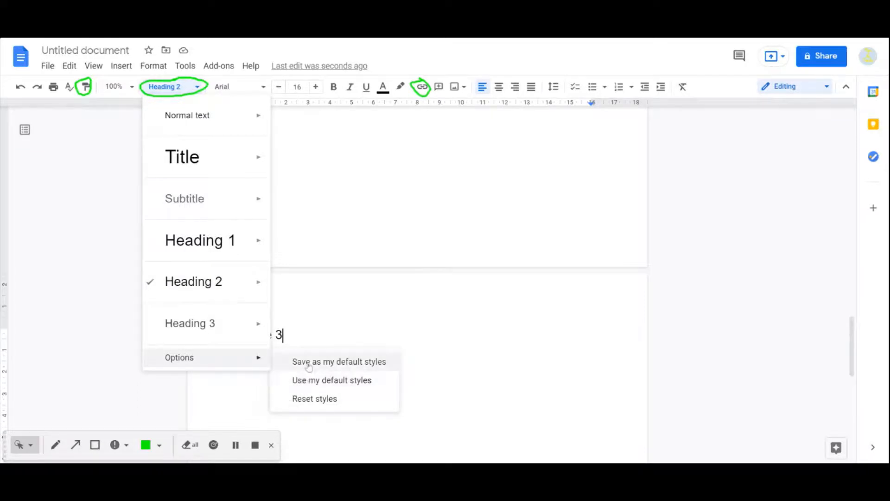
click(555, 276)
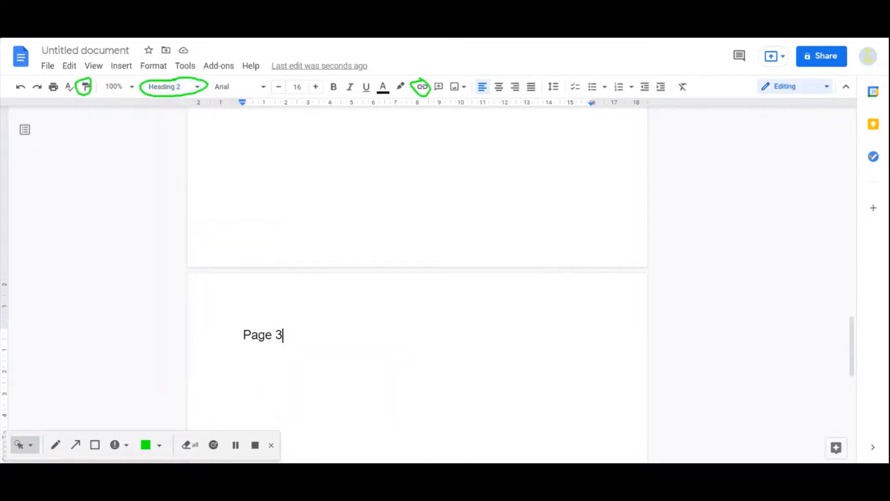
Change the font of the "Page 3" heading to Comic Sans
click(300, 337)
drag(300, 337, 228, 335)
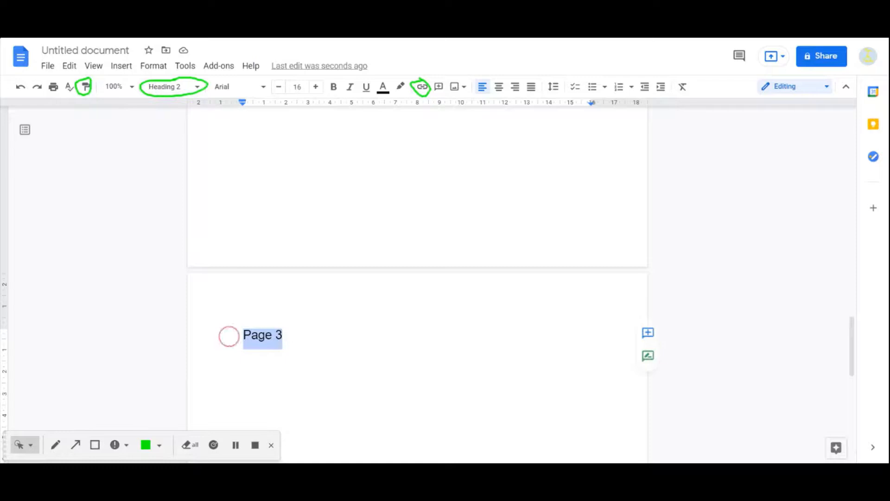
click(266, 88)
click(267, 269)
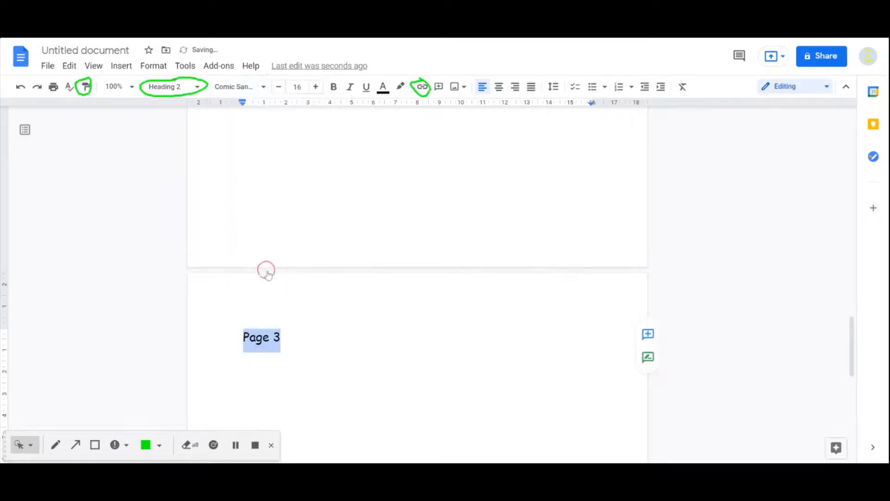
Update the Heading 2 style to match the "Page 3" heading and check the "Page 2" heading
click(195, 88)
mouse_move(251, 284)
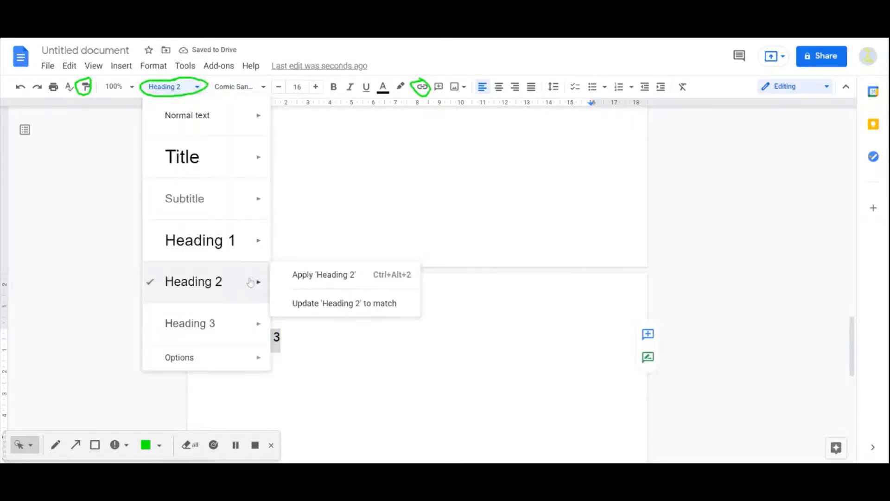
click(319, 307)
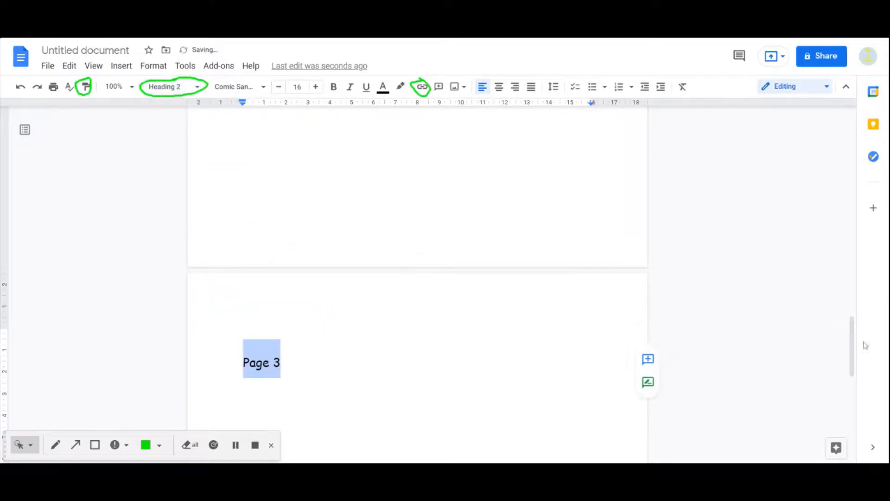
drag(852, 348, 850, 232)
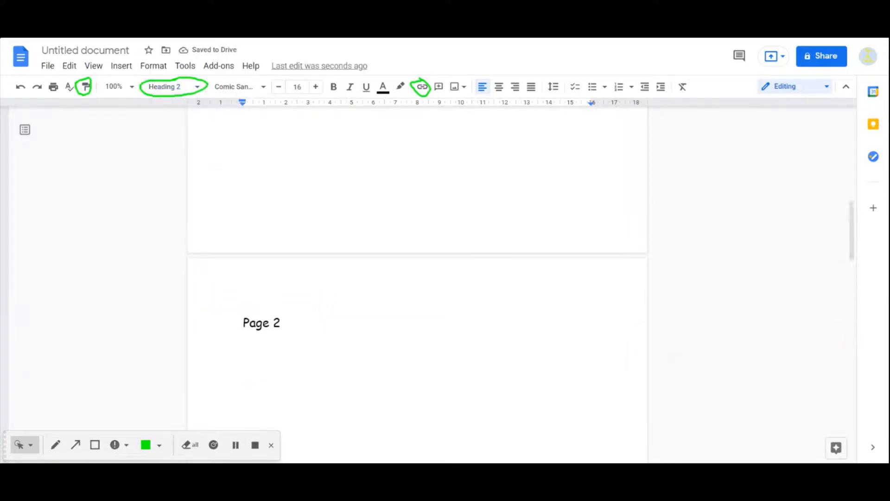
click(269, 323)
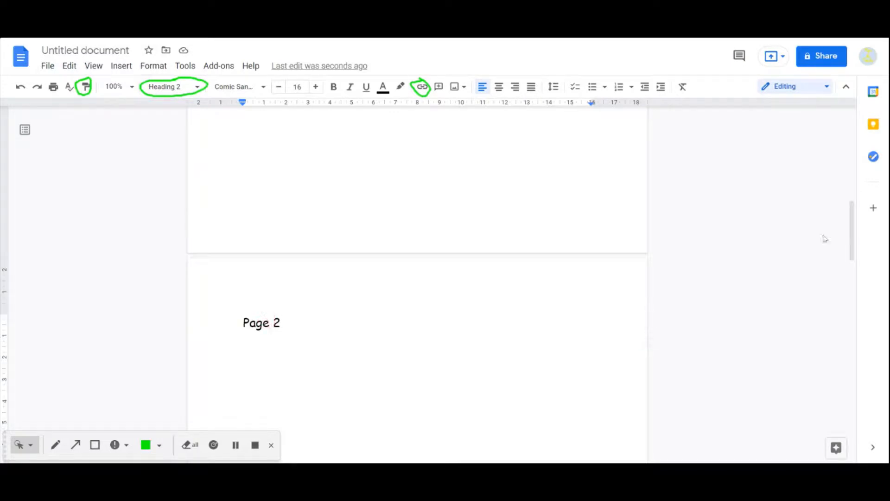
Create a bulleted list below the "Page 1" heading with the items Fruit, Vegetables and Protein
drag(853, 227, 858, 107)
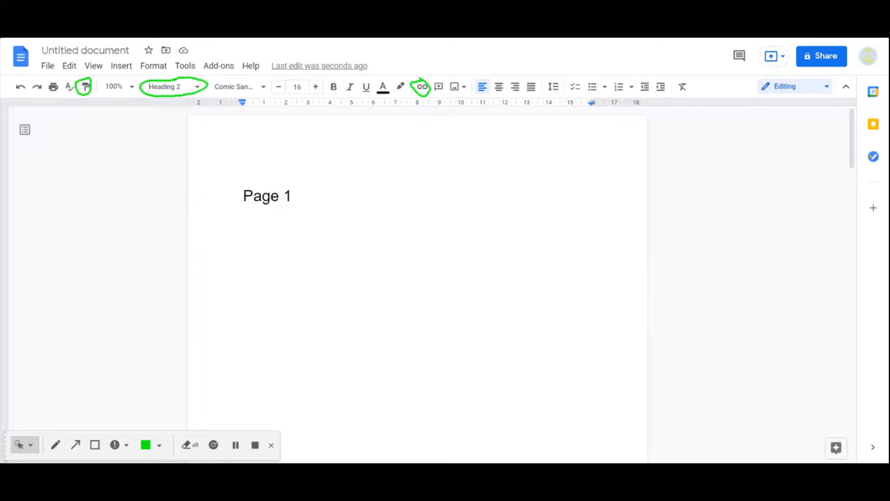
click(292, 199)
key(Return)
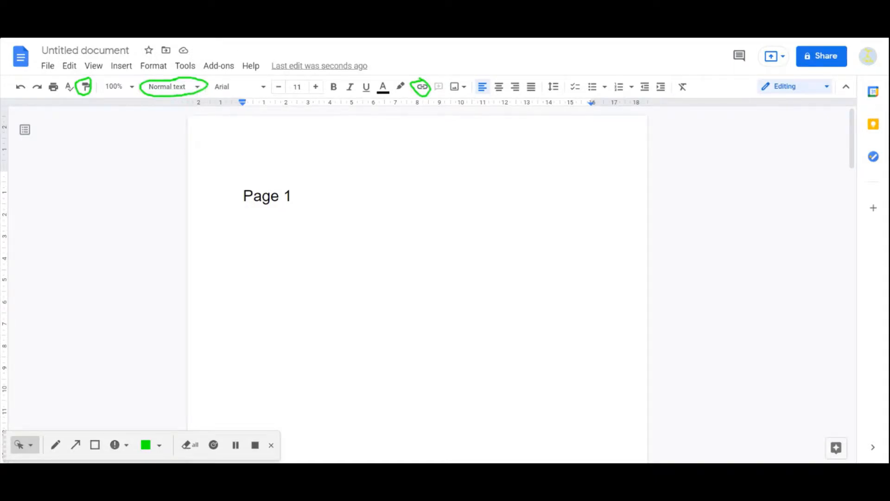
click(592, 87)
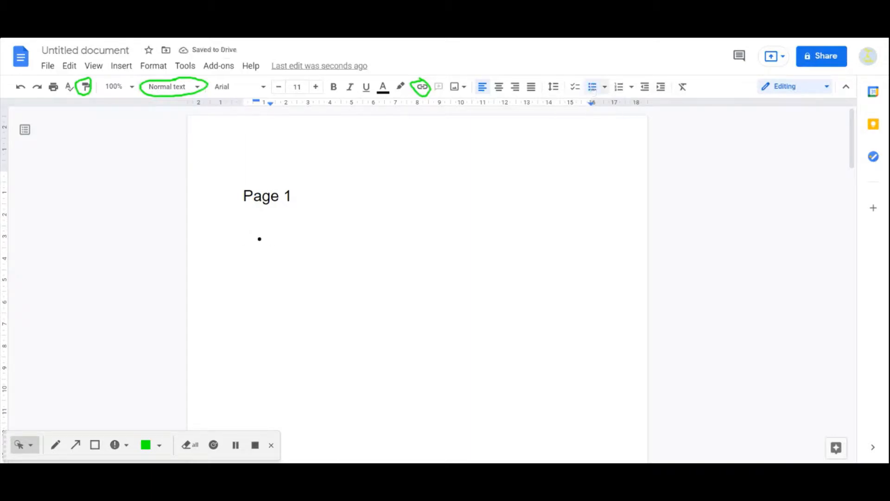
text(Frut)
key(BackSpace)
text(it)
key(Return)
text(Veg)
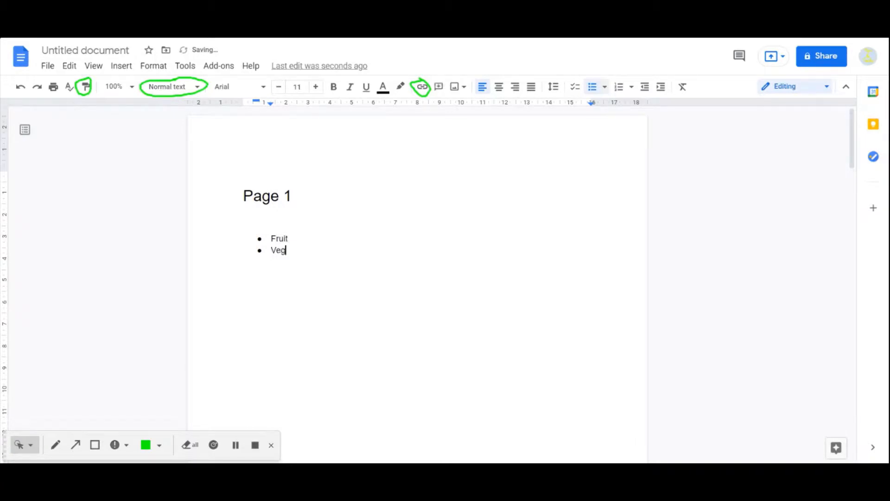
text(etables)
key(Return)
text(Protein)
Select the word "Fruit" in the bulleted list and start inserting a link on it
click(289, 236)
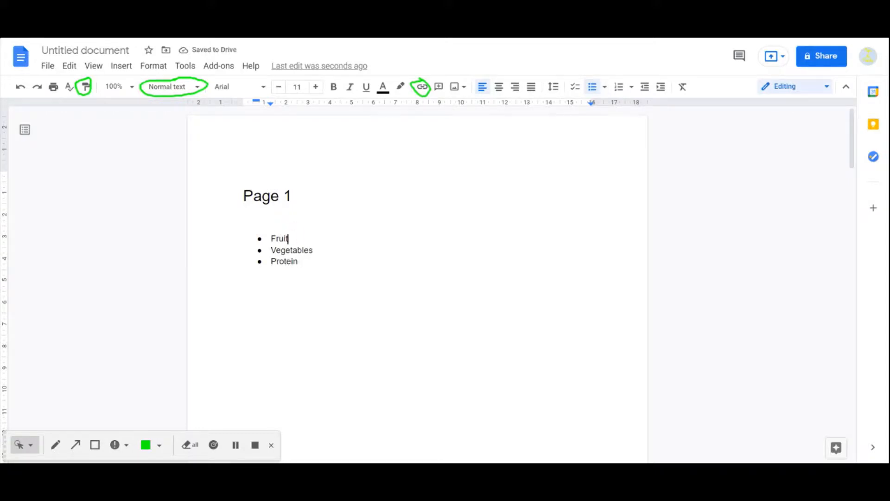
double_click(280, 238)
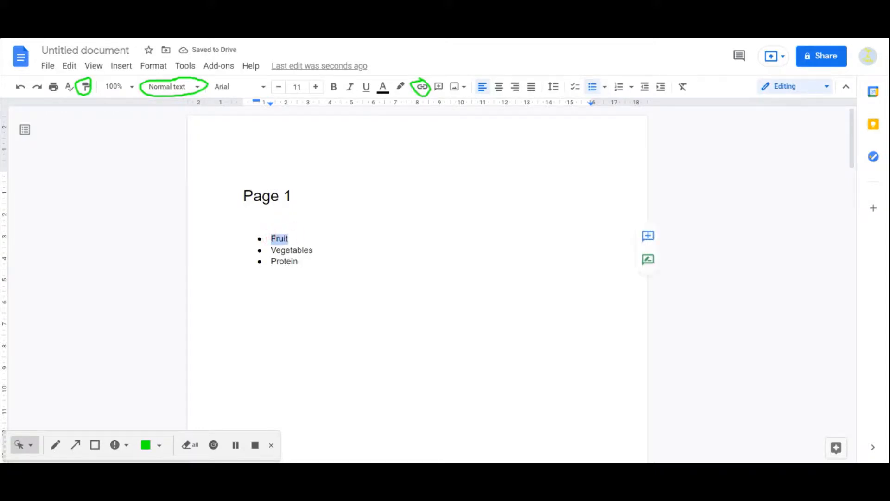
click(423, 87)
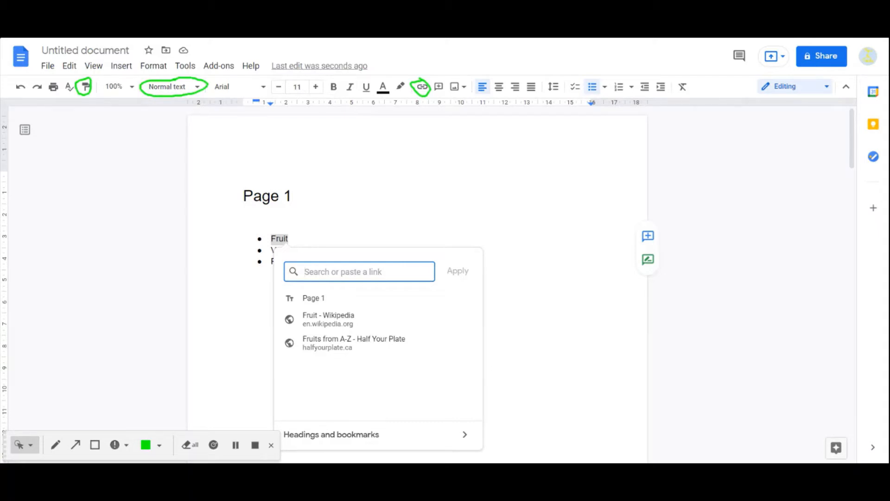
Search the link suggestions for "health" and clear the search text
text(healthy)
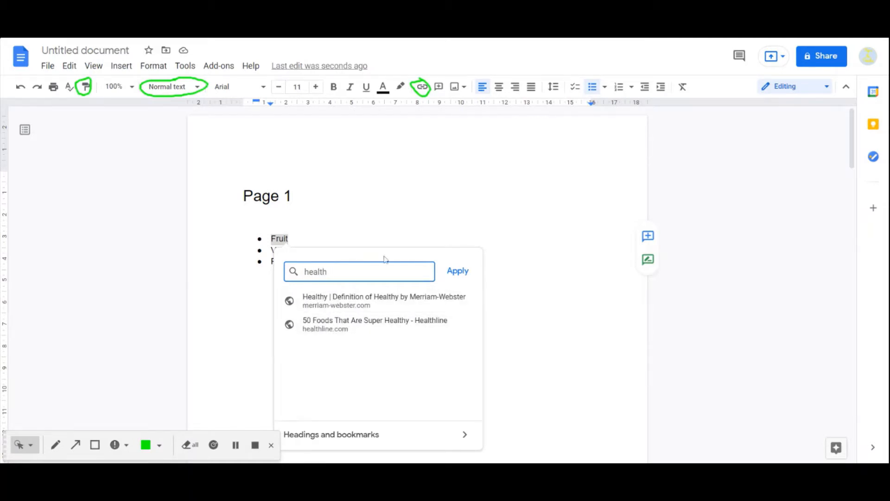
key(BackSpace)
key(BackSpace)
key(BackSpace)
key(BackSpace)
key(BackSpace)
key(BackSpace)
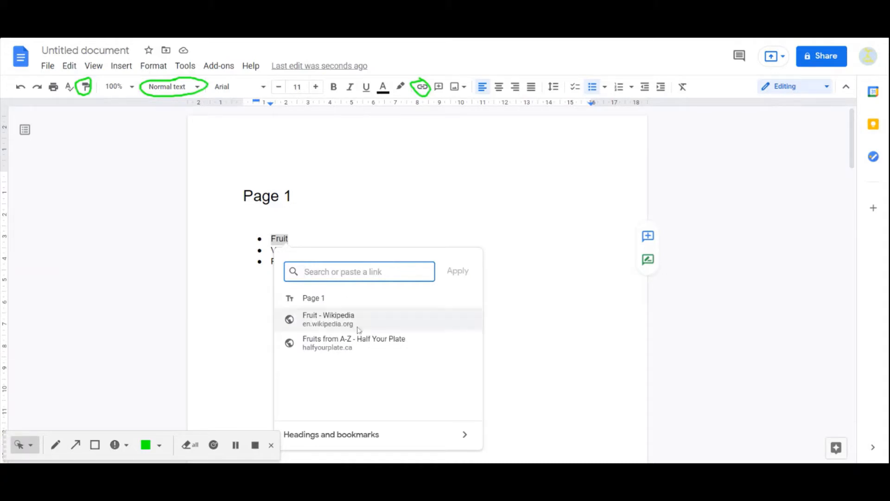
Link "Fruit" to the "Page 2" heading, follow the link to test it, and return to the first page
click(357, 436)
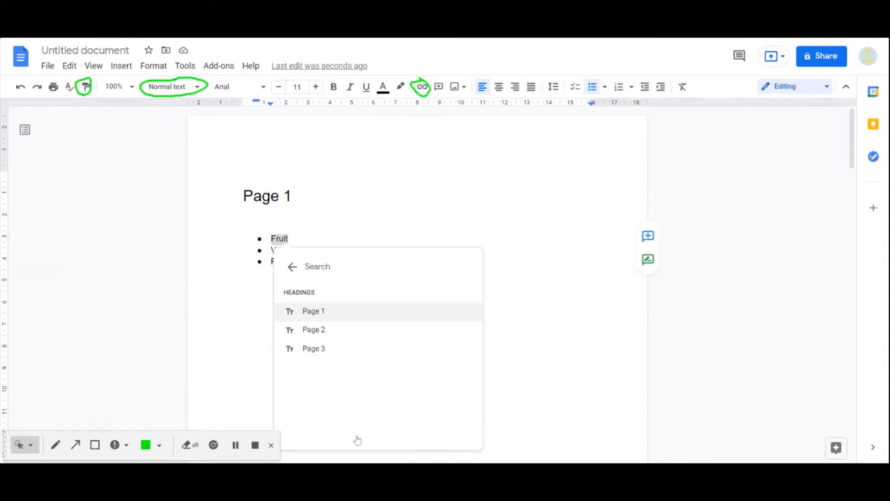
click(306, 331)
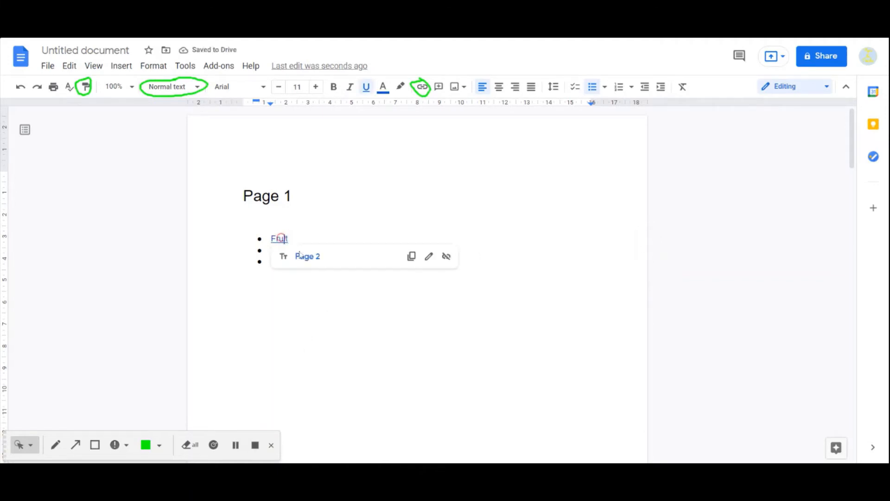
click(305, 256)
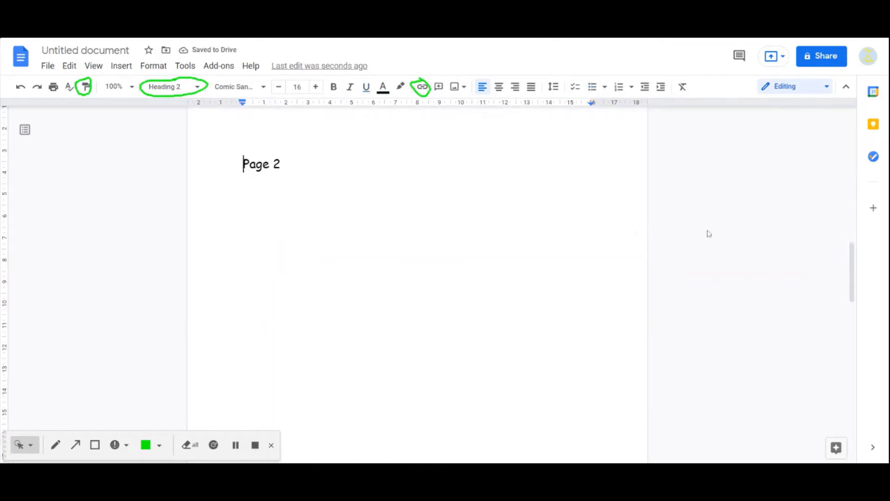
drag(851, 258, 846, 128)
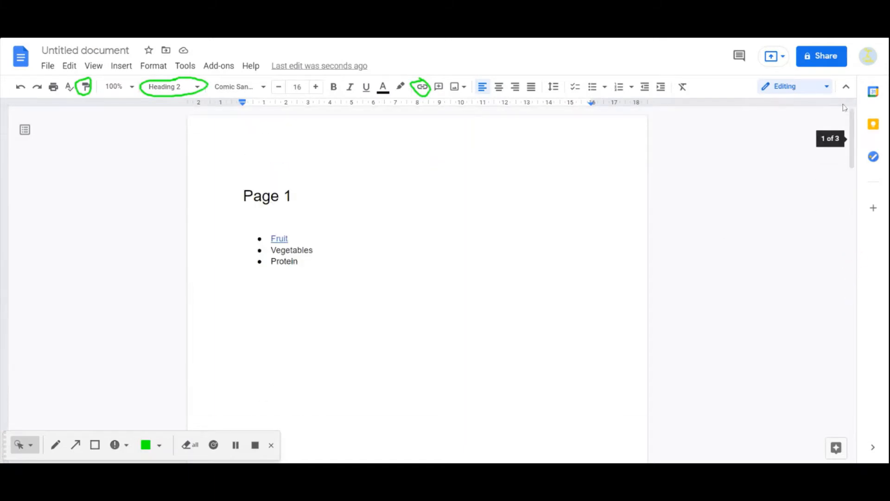
Replace the bulleted list below the "Page 1" heading with the plain text "My youtube channel"
drag(299, 262, 250, 240)
key(BackSpace)
key(BackSpace)
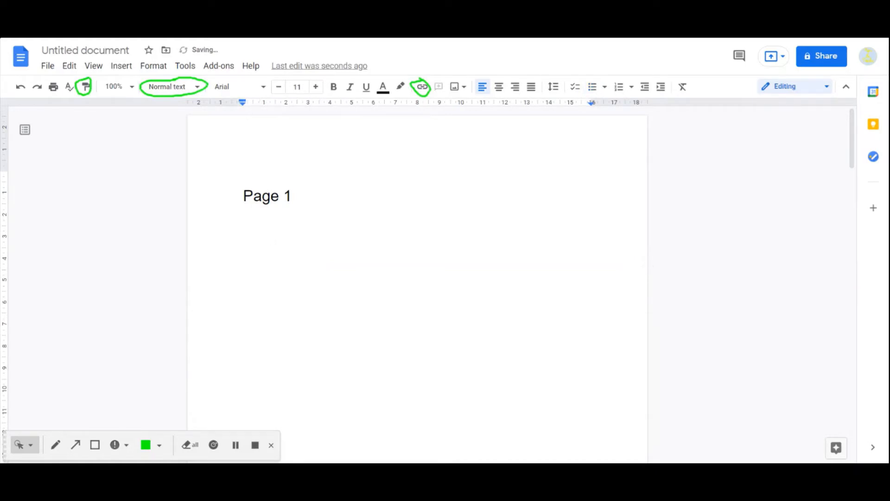
text(My youtube channel)
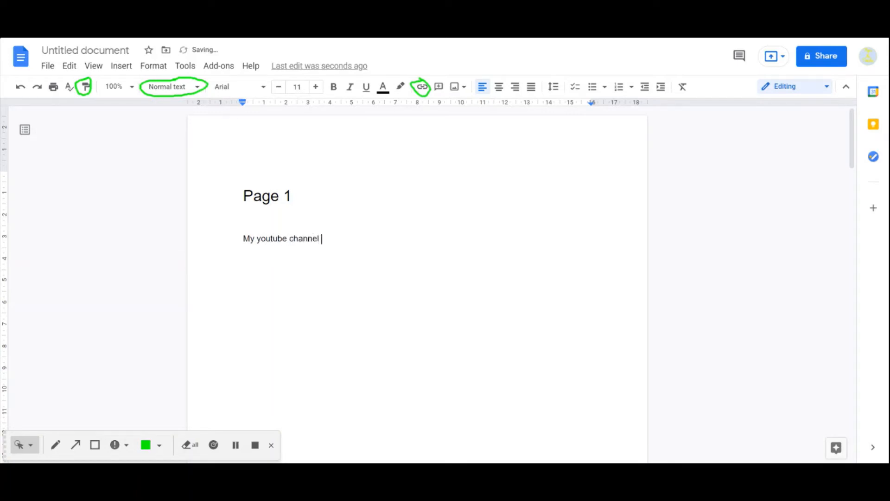
key(shift+Home)
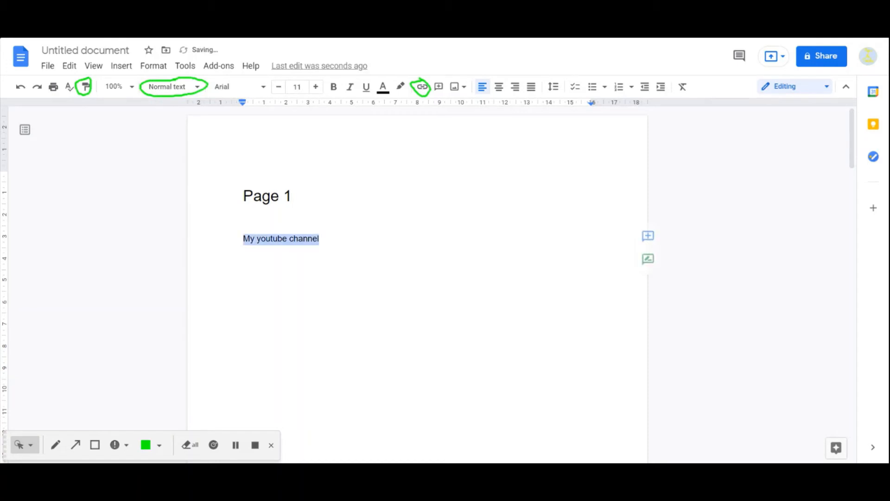
click(422, 88)
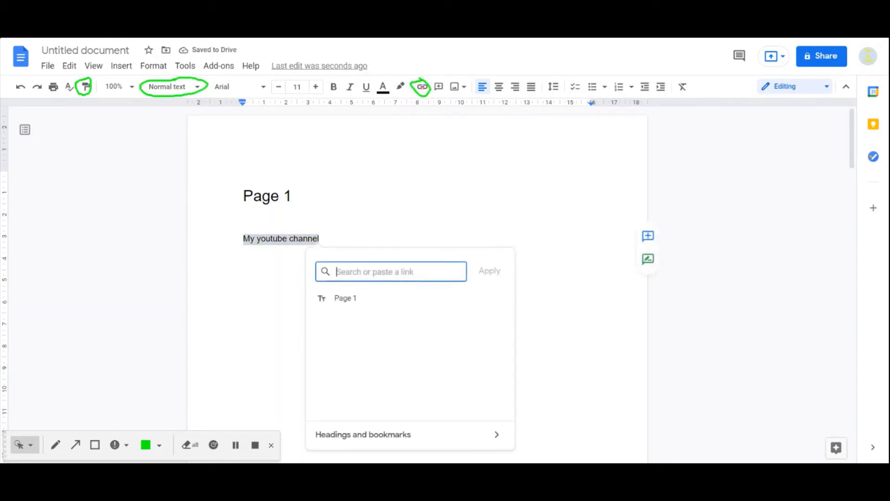
text(https://www.youtube.com/channel/UC7Gh-_VLycf6pXqmWkcdDLw)
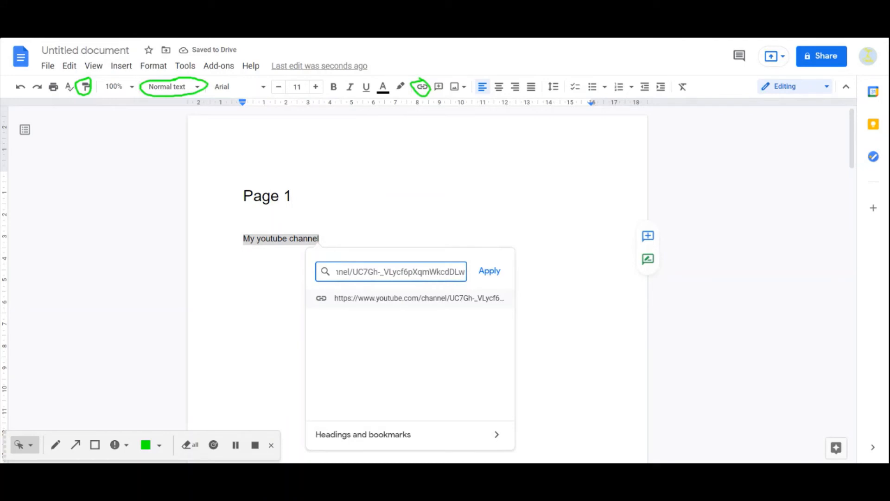
click(490, 276)
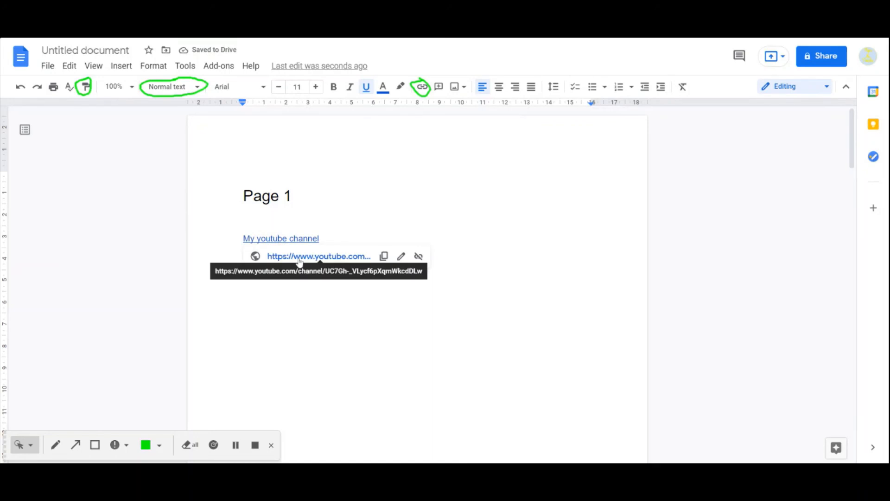
click(299, 260)
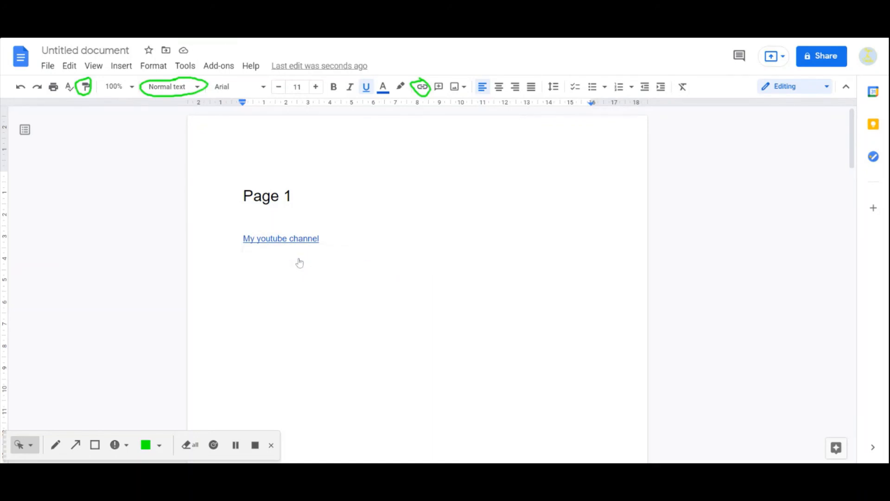